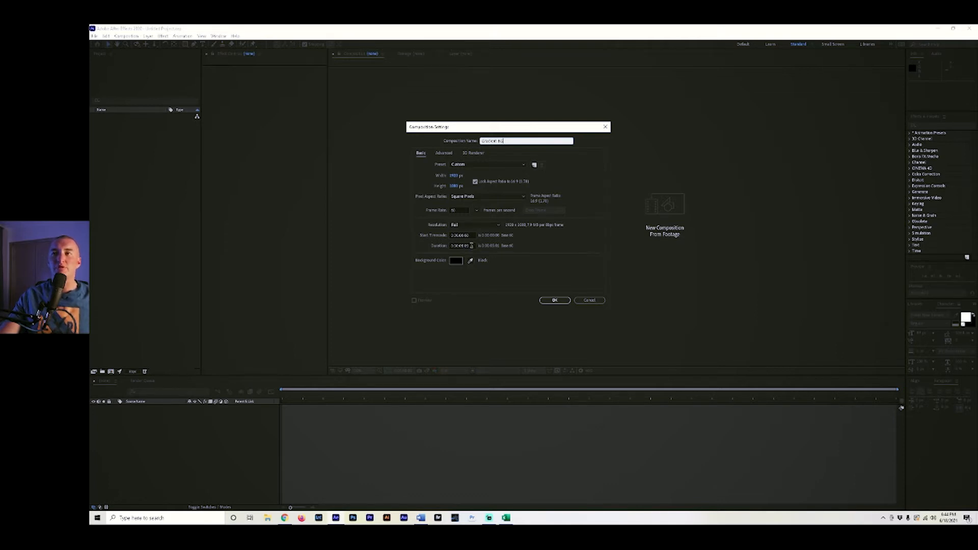
Create the composition named Gradient BG and toggle its transparency grid off and back on
left_click(555, 300)
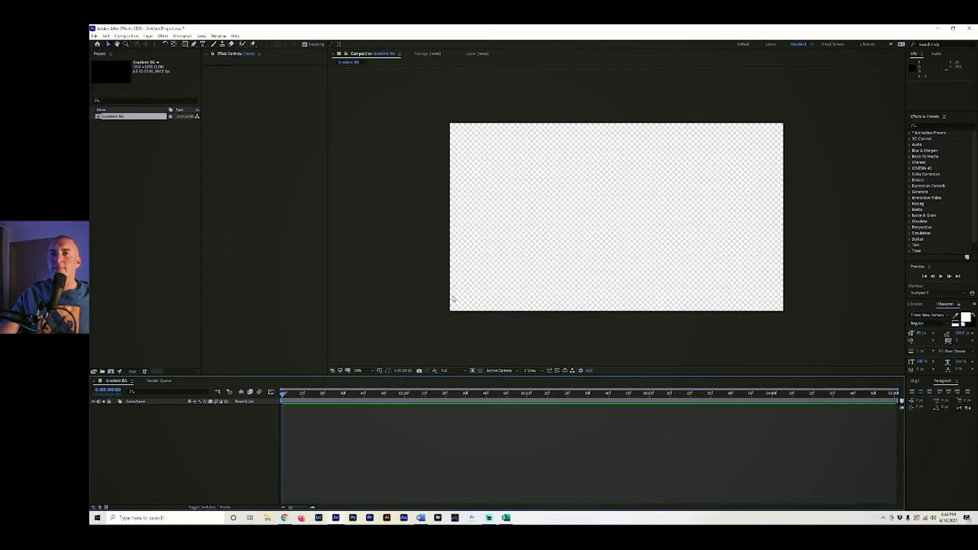
left_click(480, 371)
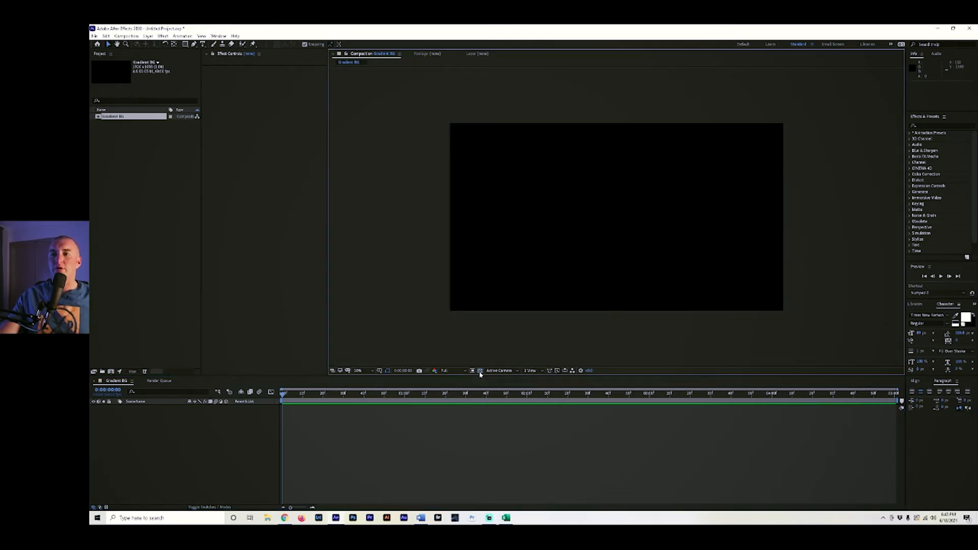
left_click(480, 371)
left_click(480, 371)
left_click(481, 370)
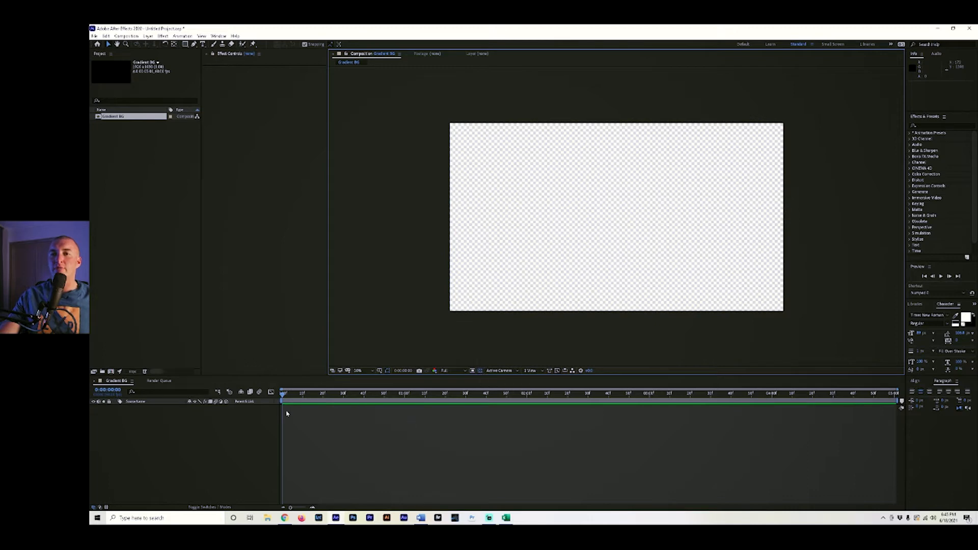
Add a blue solid layer named BG at the 1920 × 1080 composition size
right_click(221, 430)
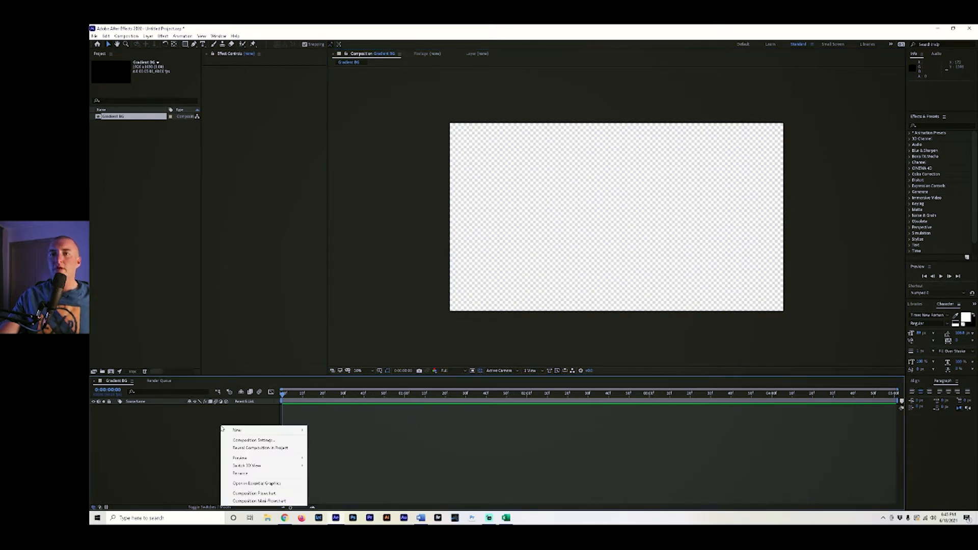
left_click(179, 427)
right_click(183, 422)
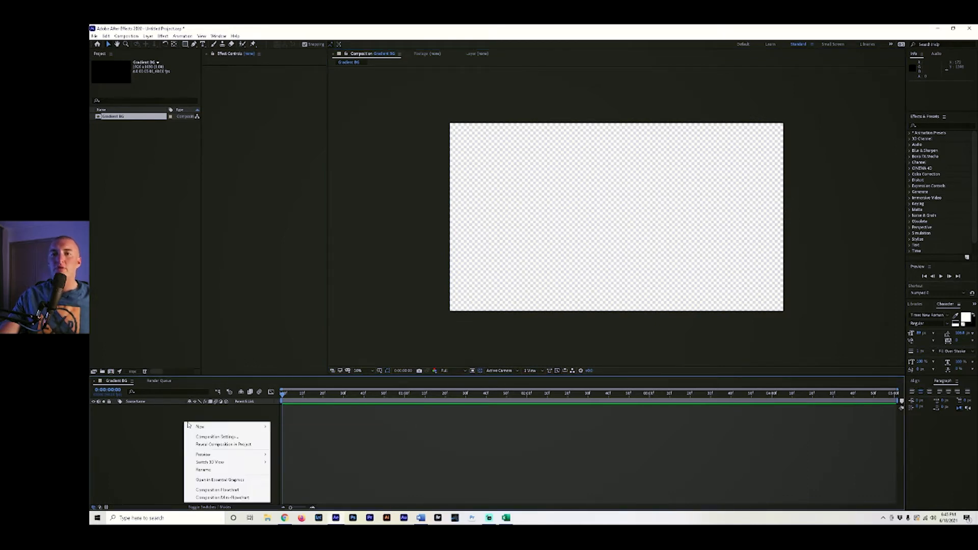
mouse_move(230, 427)
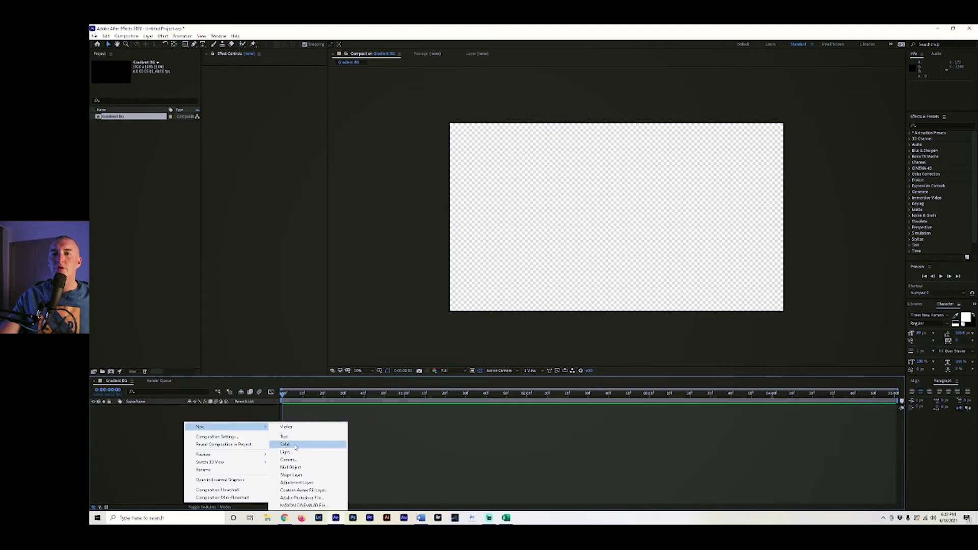
left_click(295, 447)
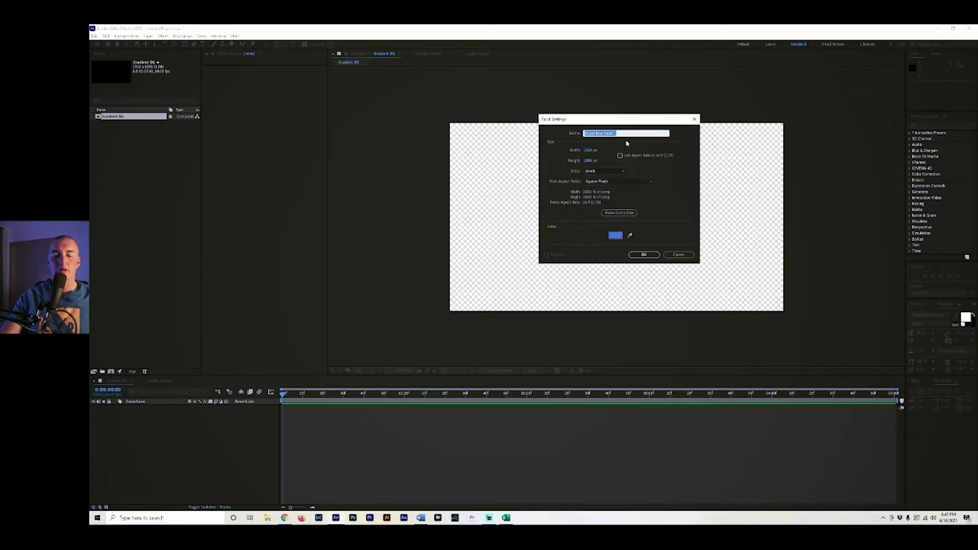
type("BG")
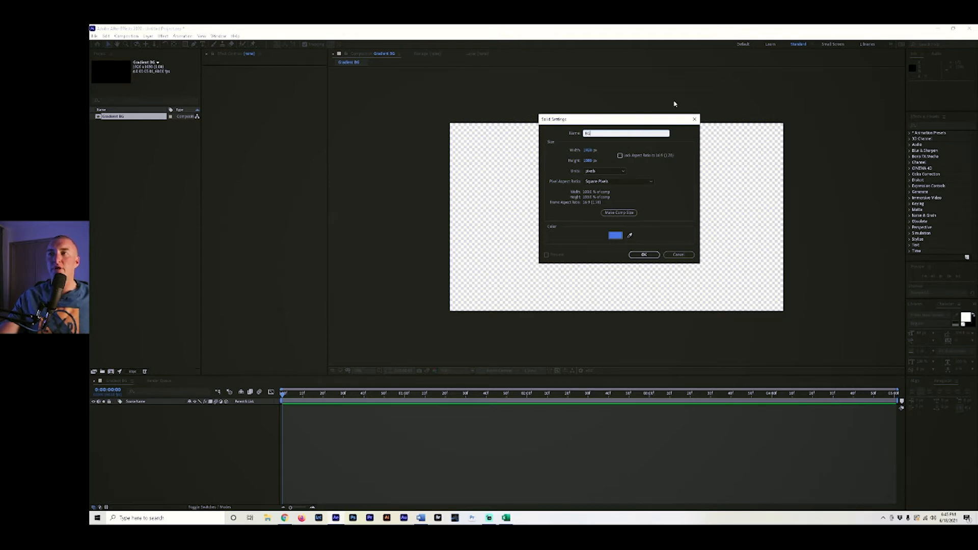
left_click(645, 257)
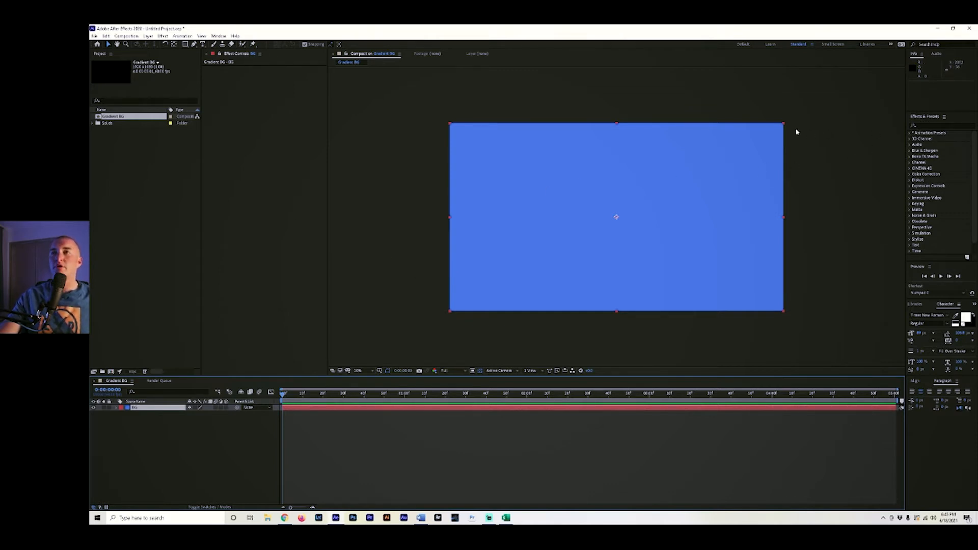
Find the 4-Color Gradient effect and apply it to the BG layer
left_click(218, 37)
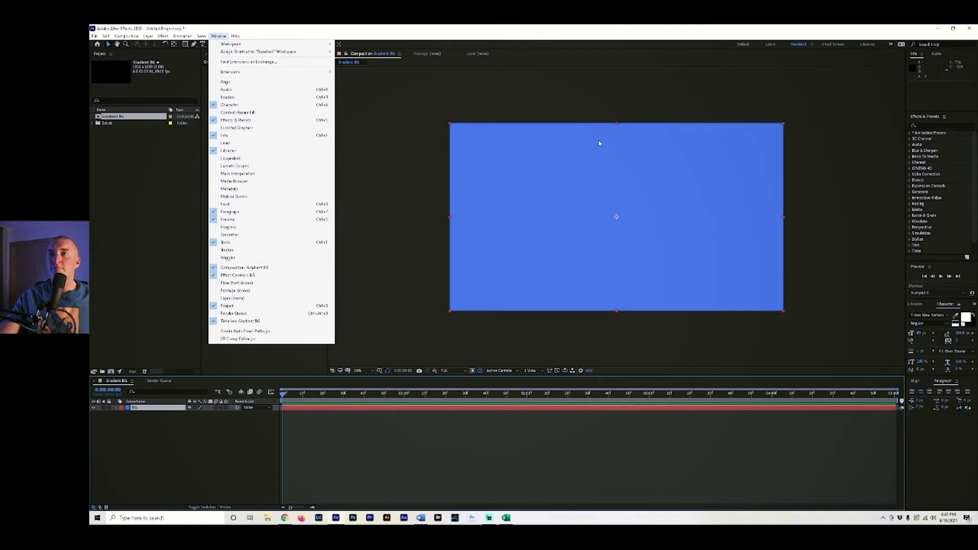
left_click(934, 124)
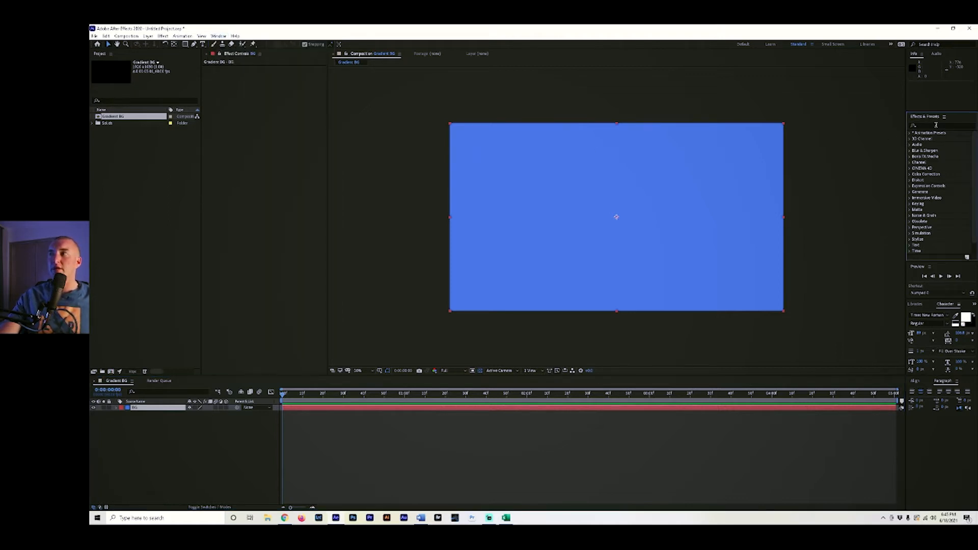
left_click(936, 125)
type("4")
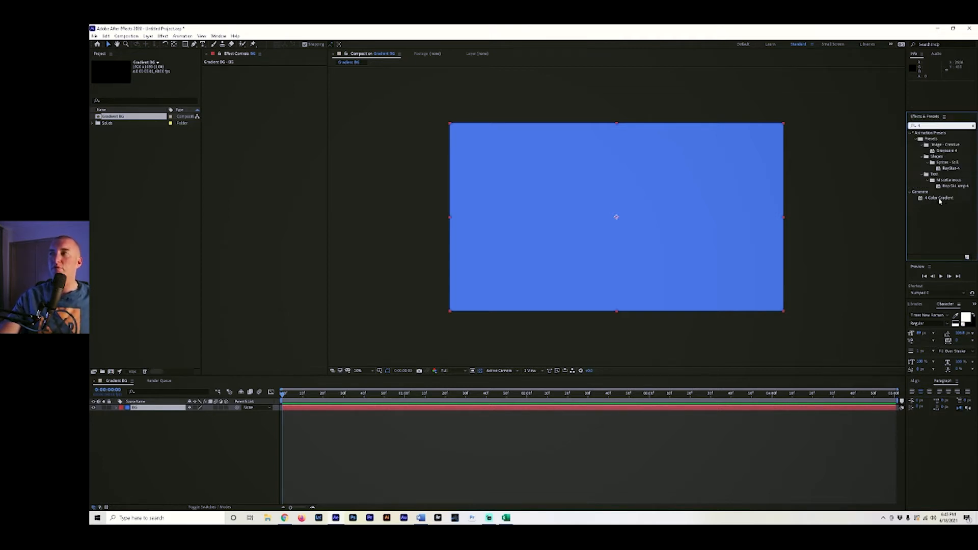
left_click_drag(948, 202, 162, 410)
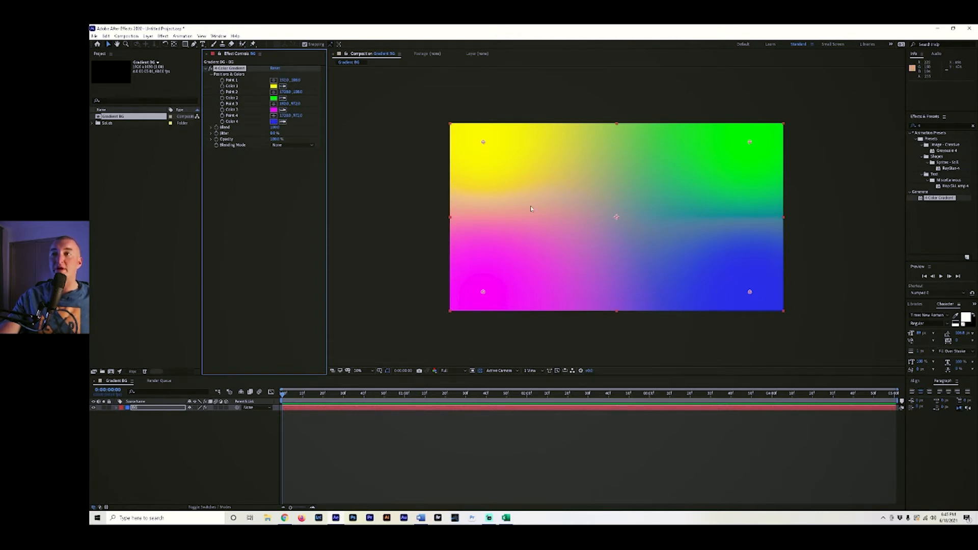
Set the gradient's Color 1 to light blue and Color 2 to light purple
left_click(274, 86)
left_click_drag(659, 180, 665, 174)
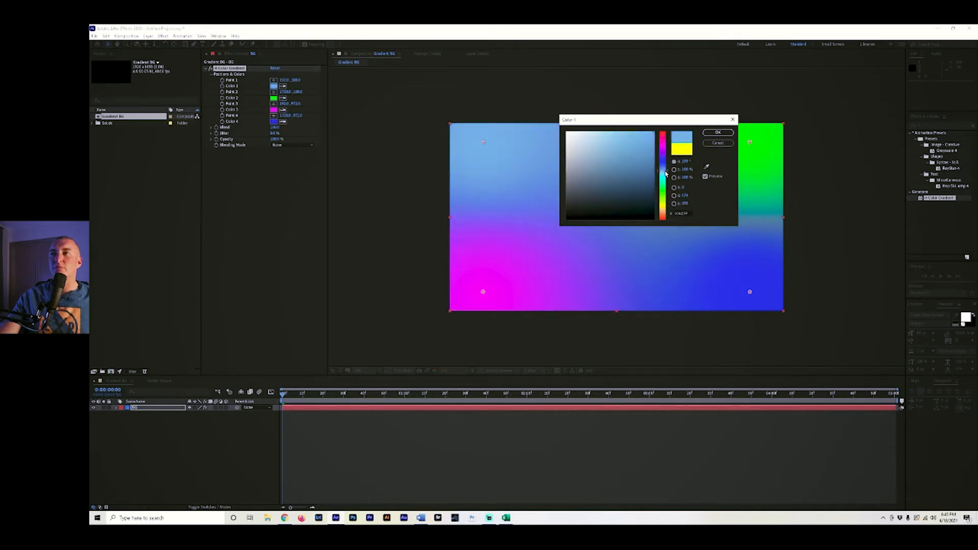
left_click(717, 132)
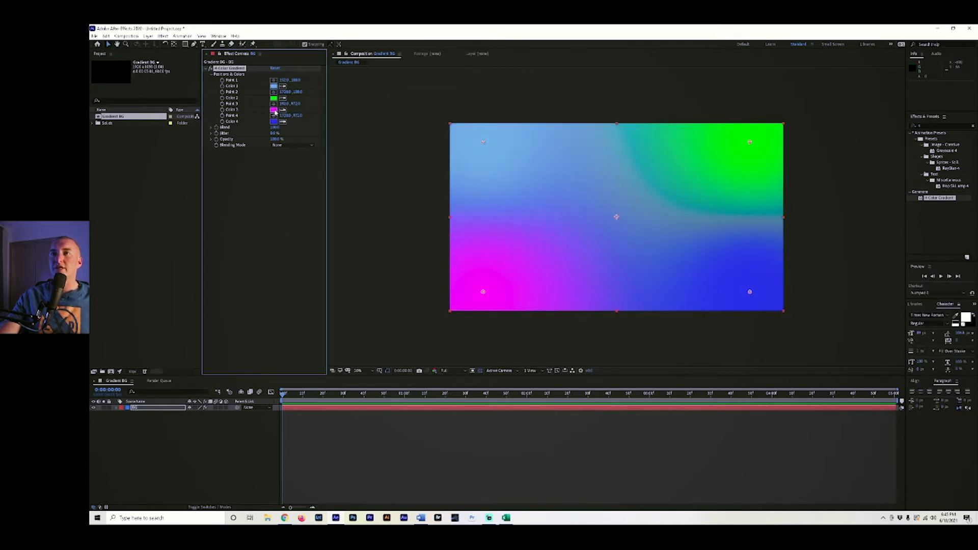
left_click(274, 98)
left_click_drag(664, 180, 667, 156)
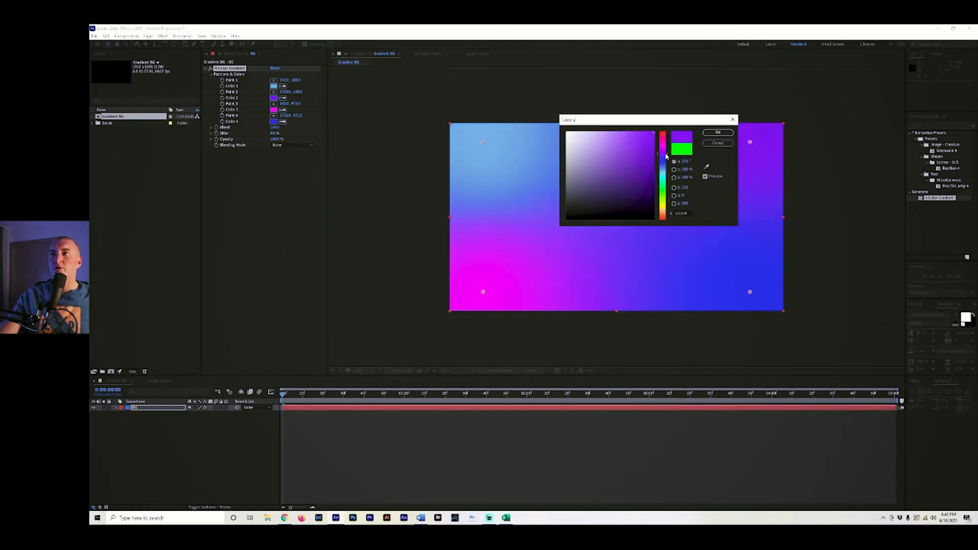
mouse_move(628, 135)
left_mouse_down()
mouse_move(594, 130)
mouse_move(603, 134)
left_mouse_up()
left_click(715, 132)
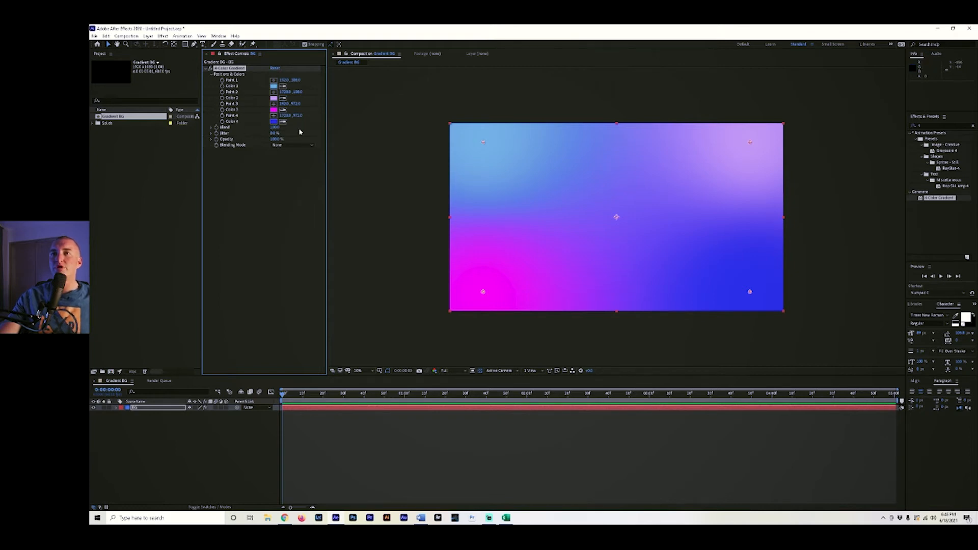
Increase the 4-Color Gradient's Blend value for softer transitions between the colors
left_click_drag(276, 127, 292, 129)
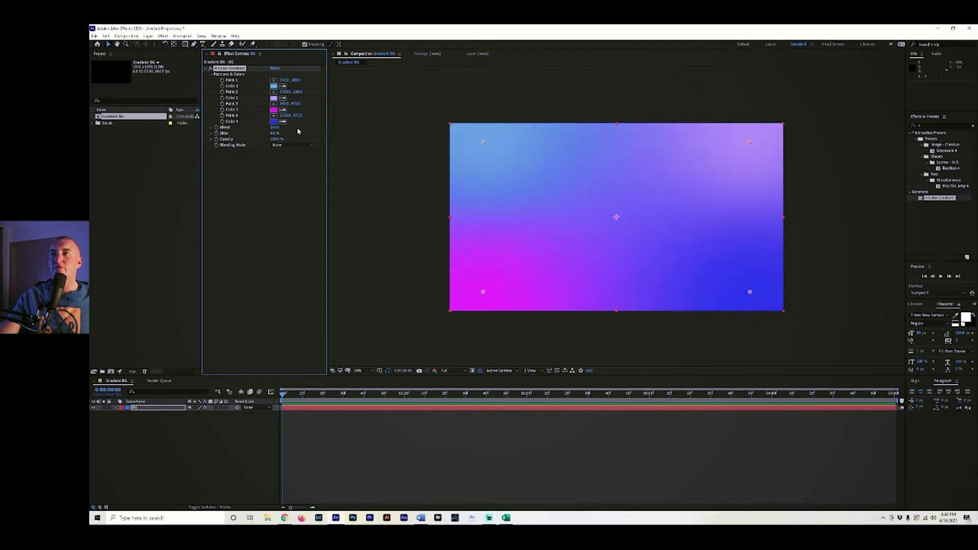
left_click_drag(275, 128, 368, 125)
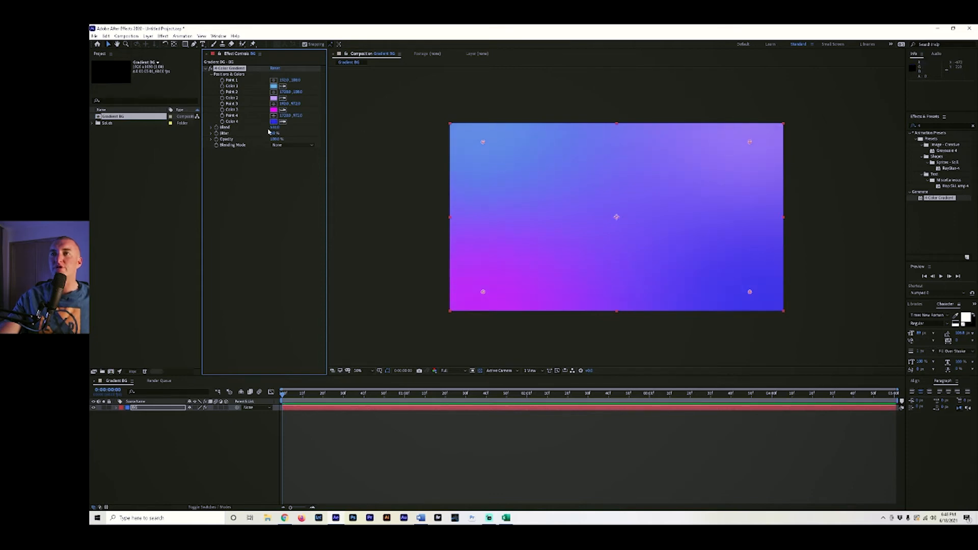
left_click_drag(272, 128, 283, 122)
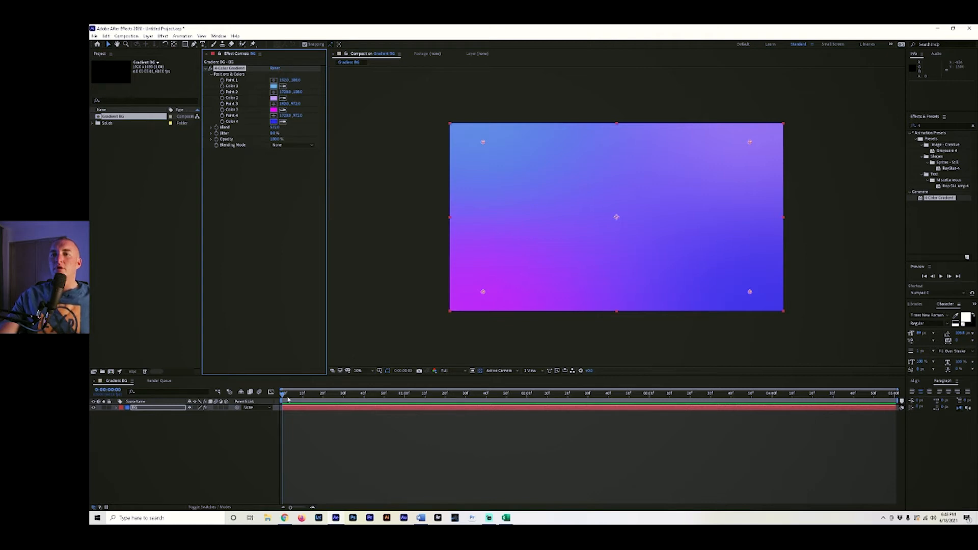
Turn on position keyframing for the gradient's Points 1 to 4 at the start of the composition
mouse_move(284, 395)
left_mouse_down()
mouse_move(358, 397)
mouse_move(282, 398)
left_mouse_up()
key("Home")
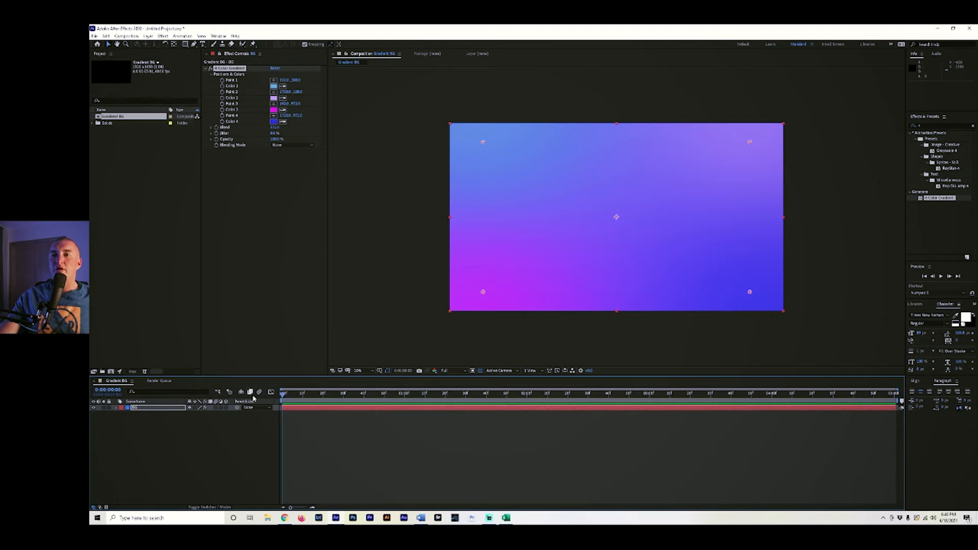
left_click(223, 82)
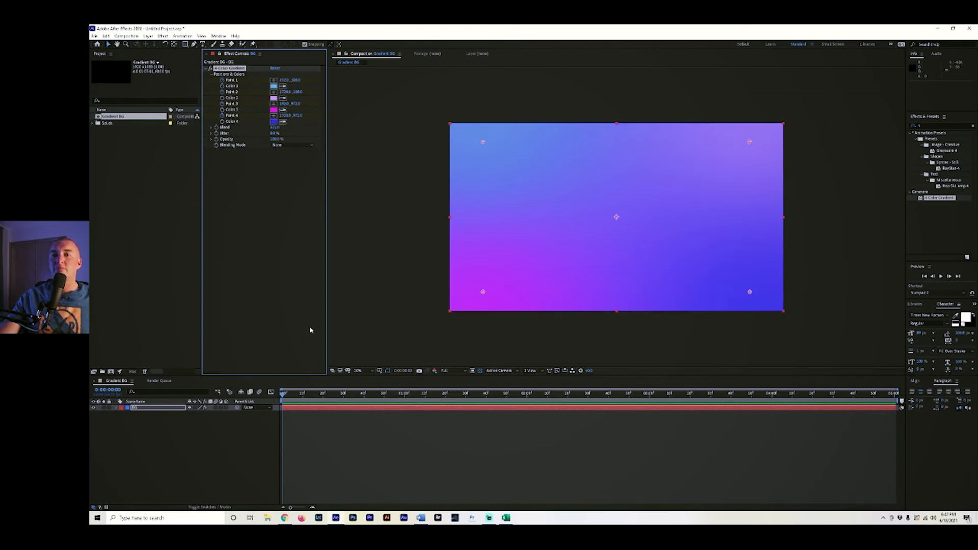
At 0:00:02:30, move gradient Point 1 to the frame's lower-right area and Point 2 to its upper-left area
left_click_drag(283, 396, 589, 410)
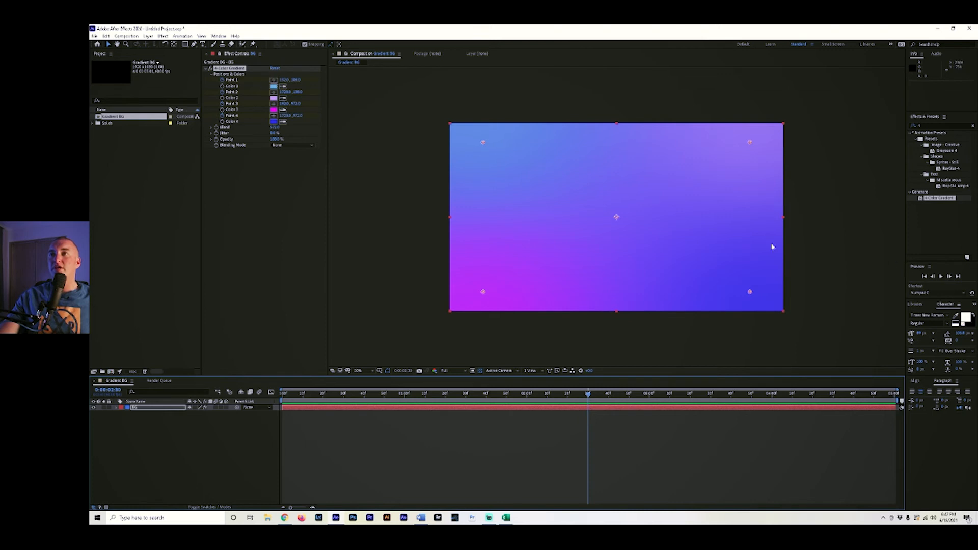
left_click(273, 80)
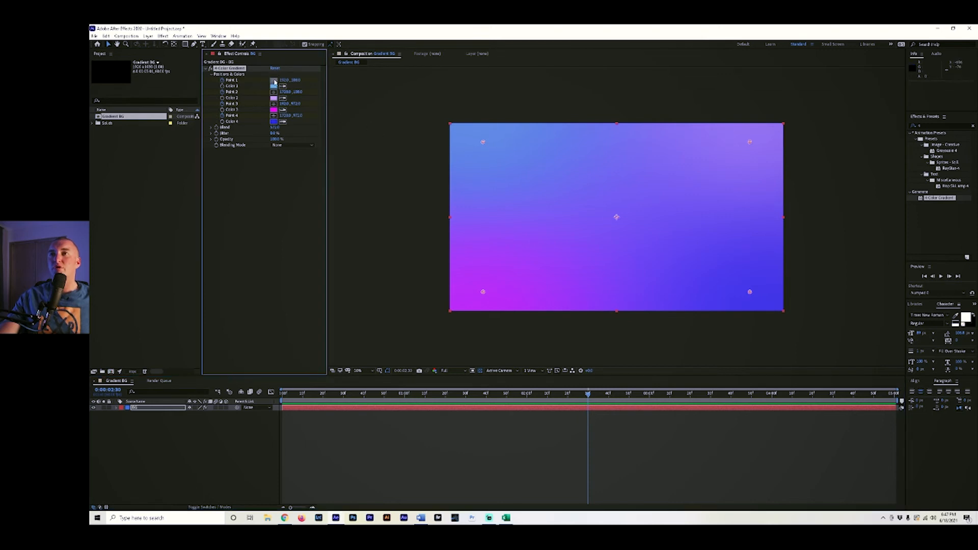
left_click(724, 246)
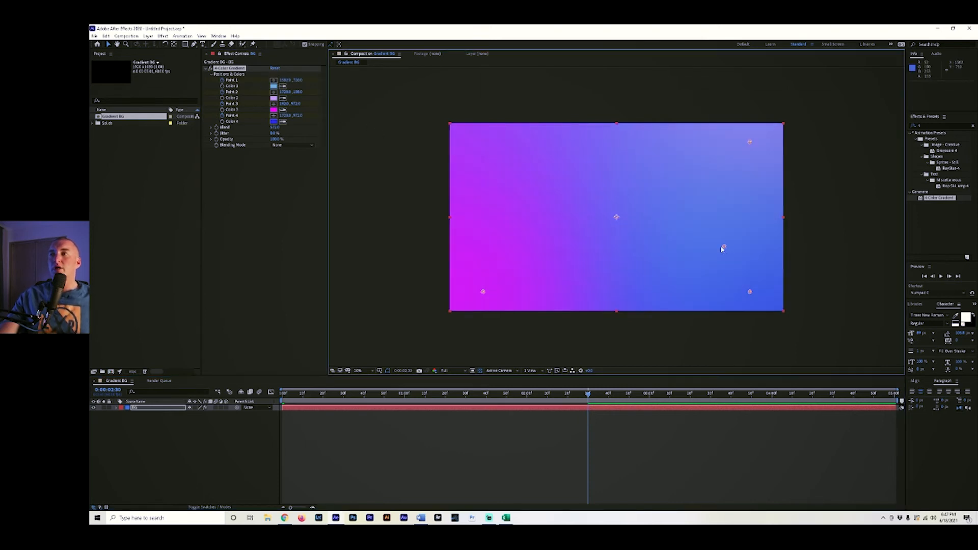
left_click(274, 91)
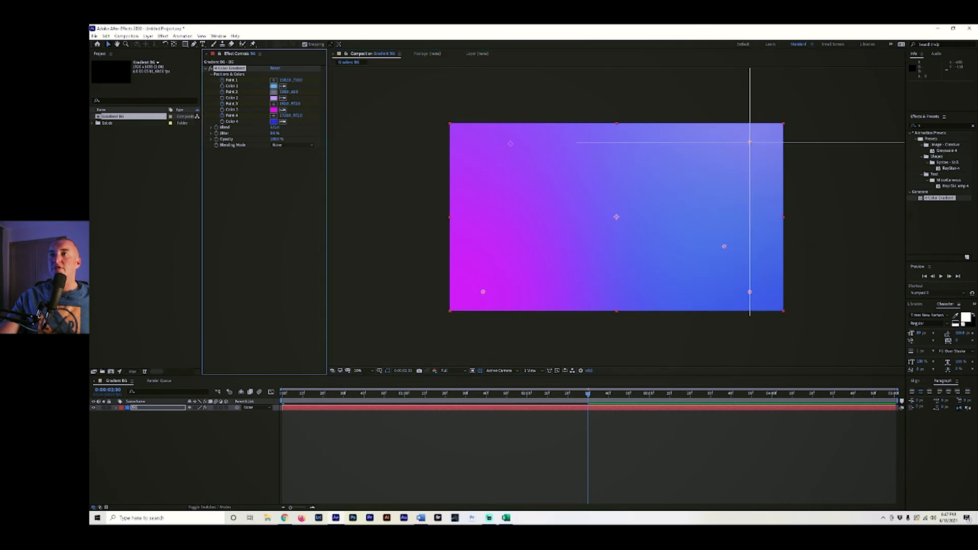
left_click(488, 186)
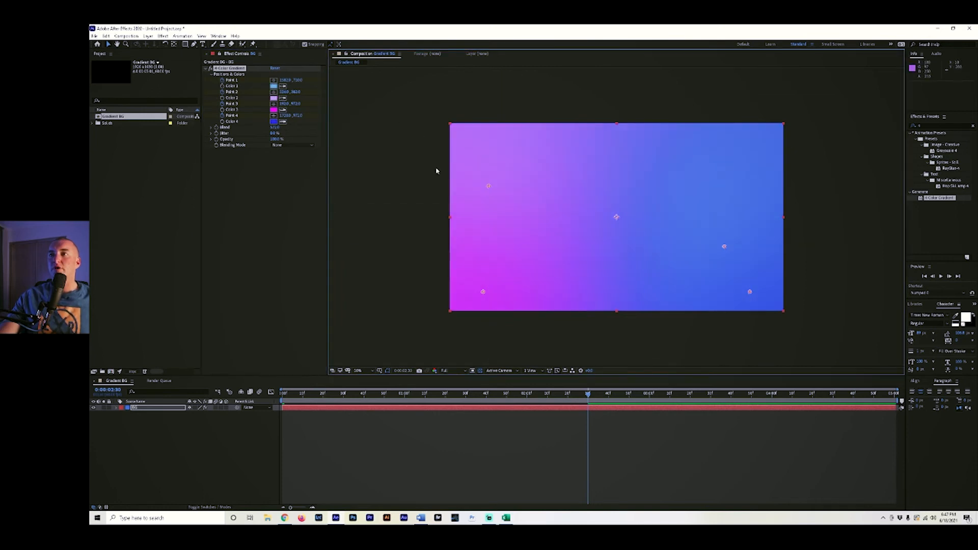
At the same midpoint time, move gradient Point 3 to the frame's right side and Point 4 near its lower-left corner
left_click(273, 104)
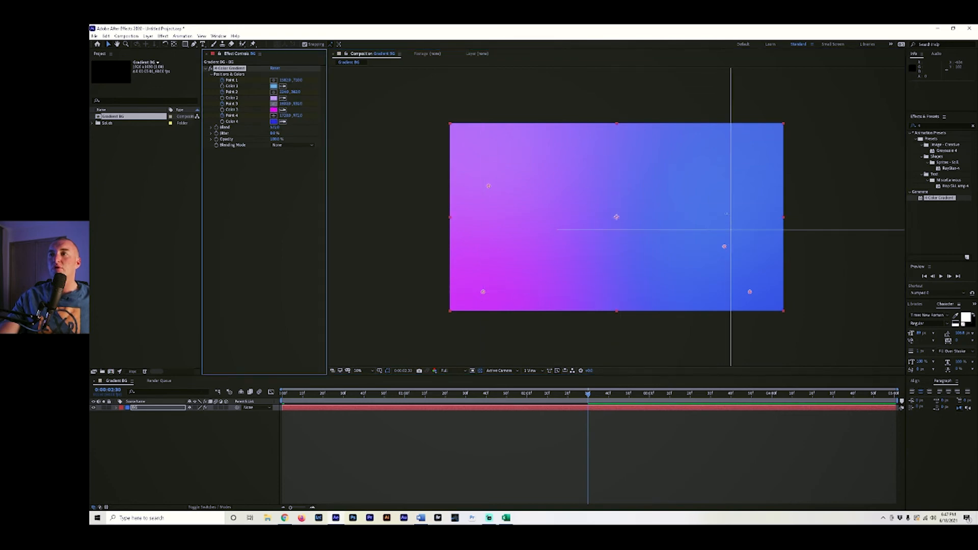
left_click(742, 211)
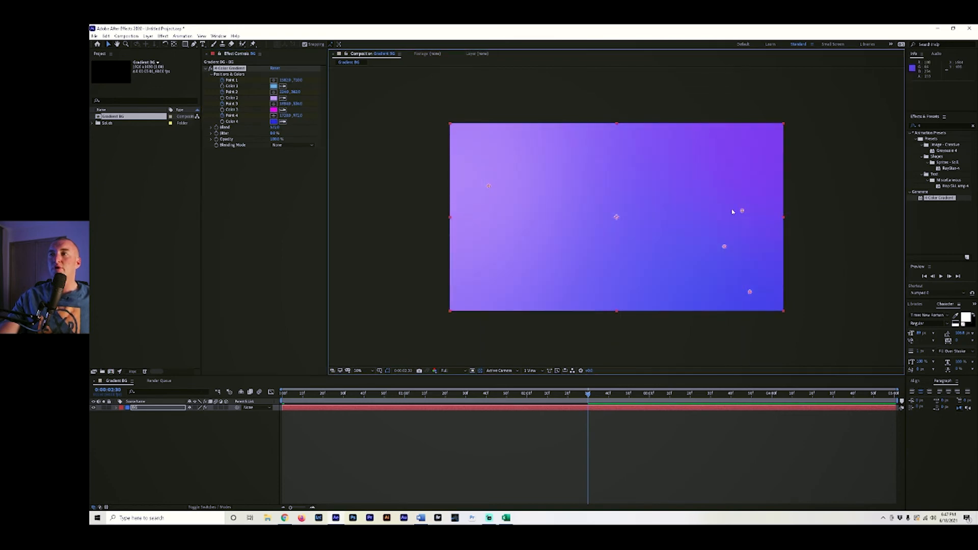
left_click(273, 116)
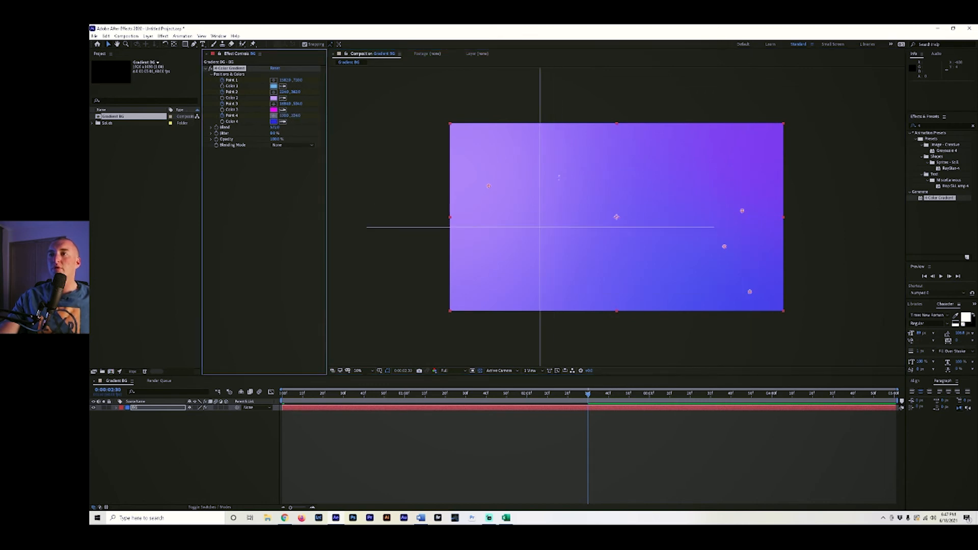
left_click(472, 286)
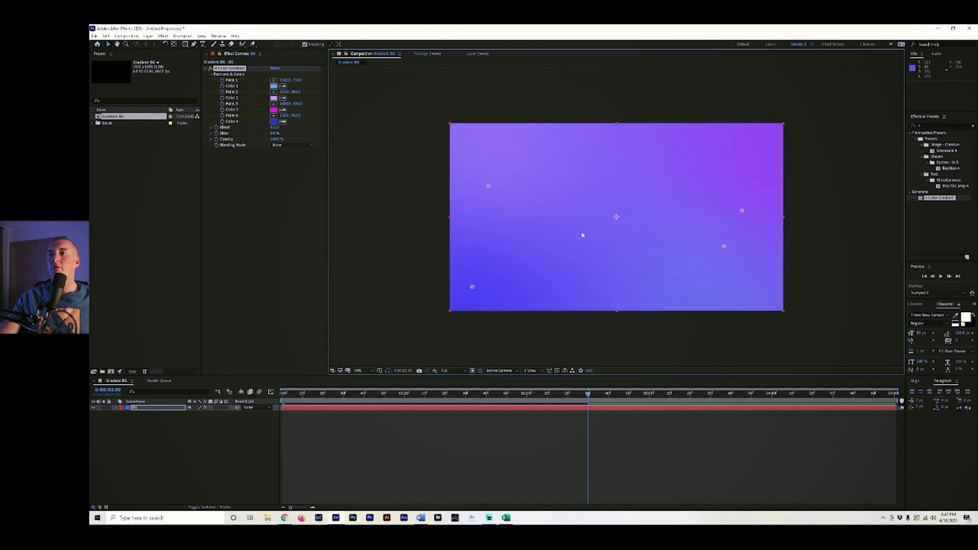
Reveal the BG layer's gradient keyframes and copy the starting keyframes of all four points to the end of the composition
left_click(117, 409)
left_click(123, 414)
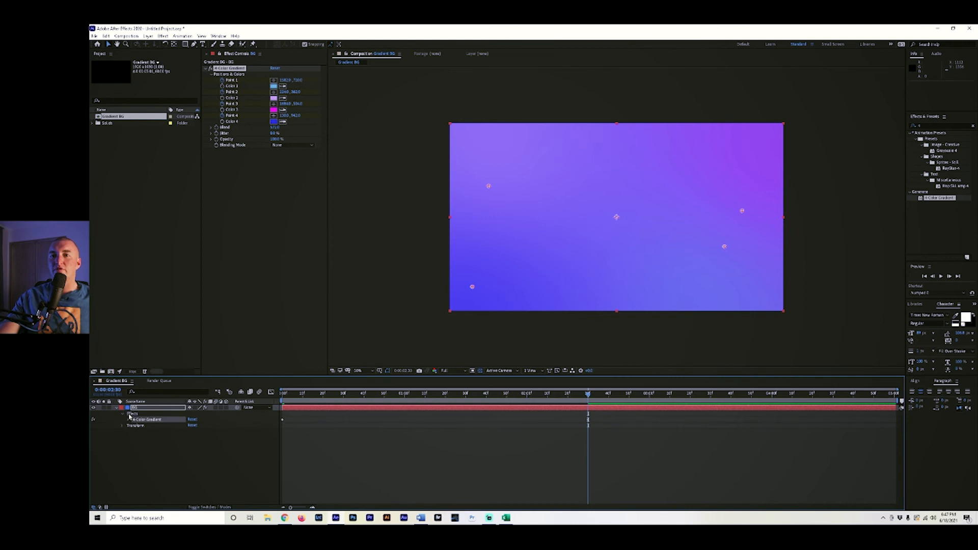
left_click(129, 420)
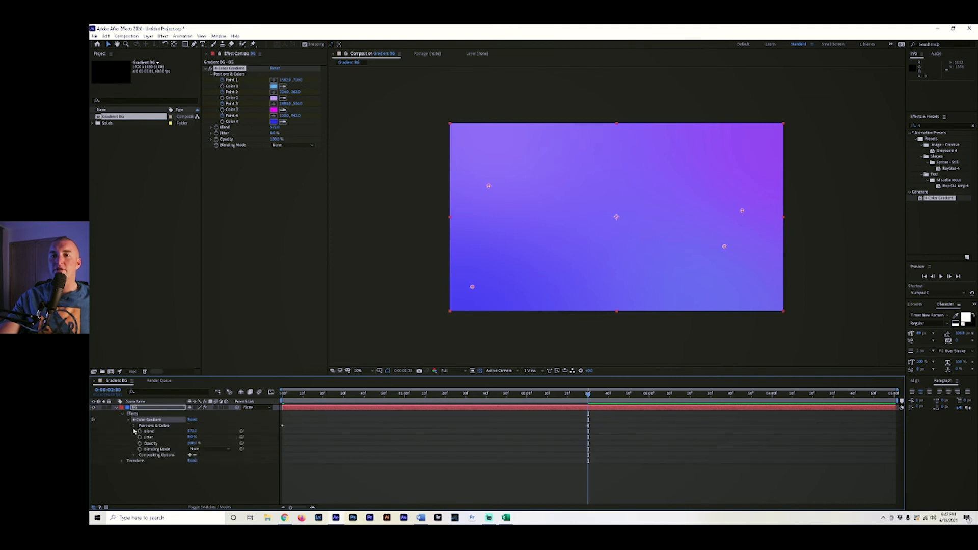
left_click(133, 425)
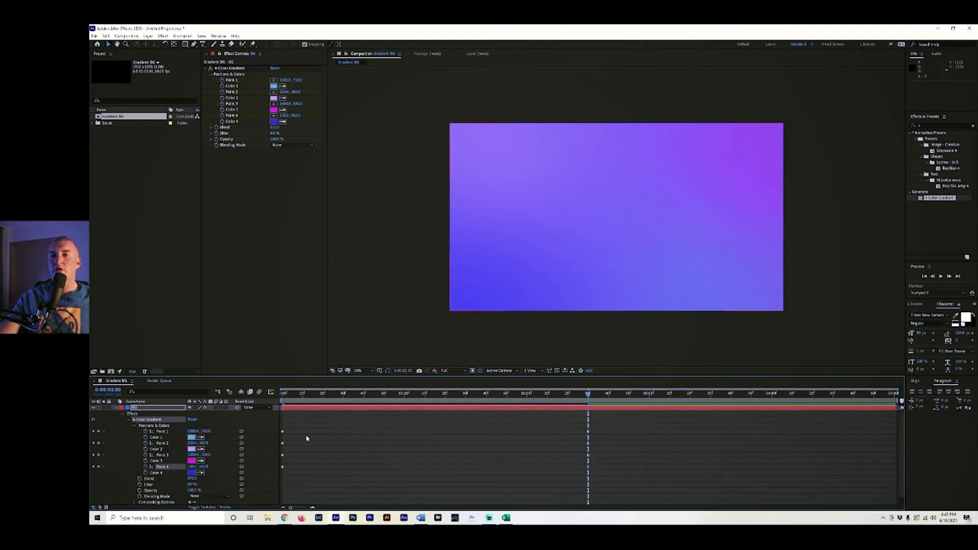
left_click_drag(313, 429, 279, 471)
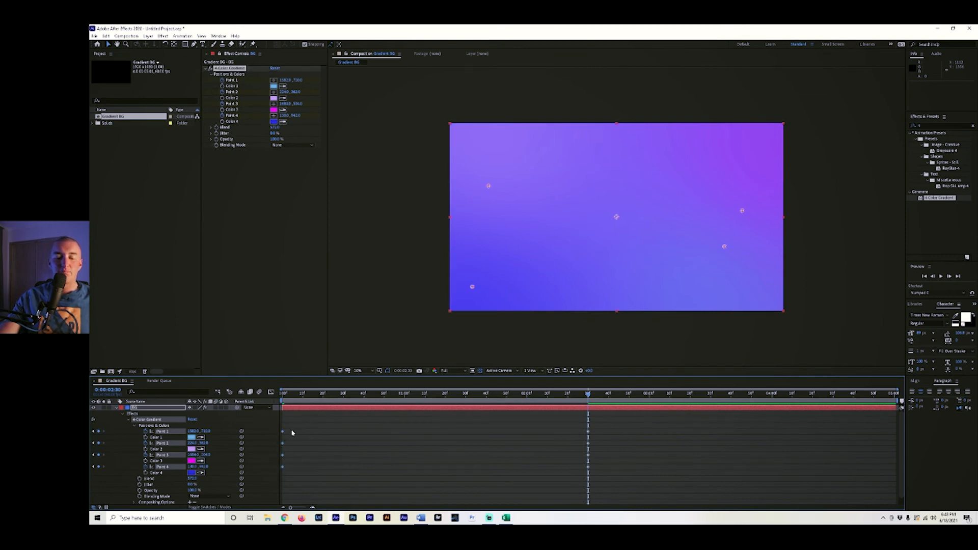
key("ctrl+c")
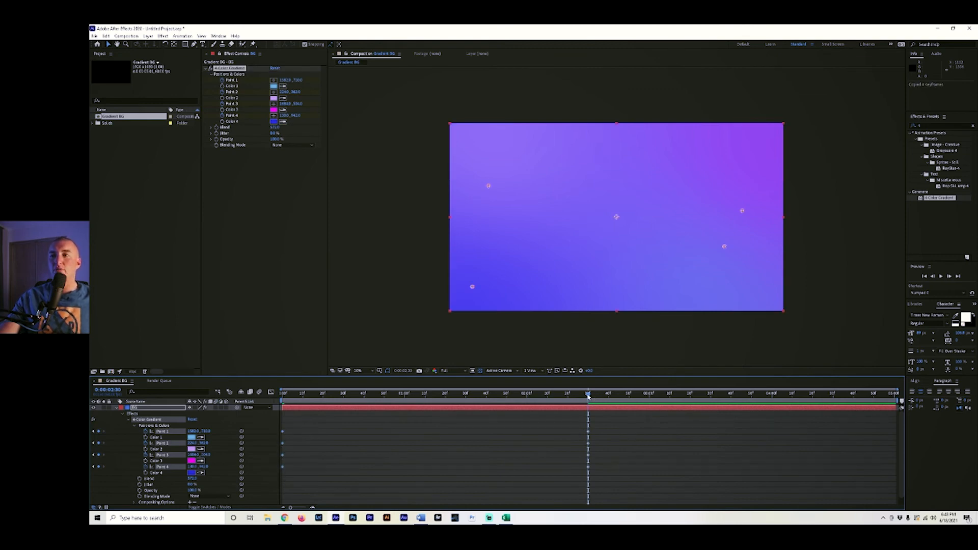
left_click_drag(597, 399, 900, 401)
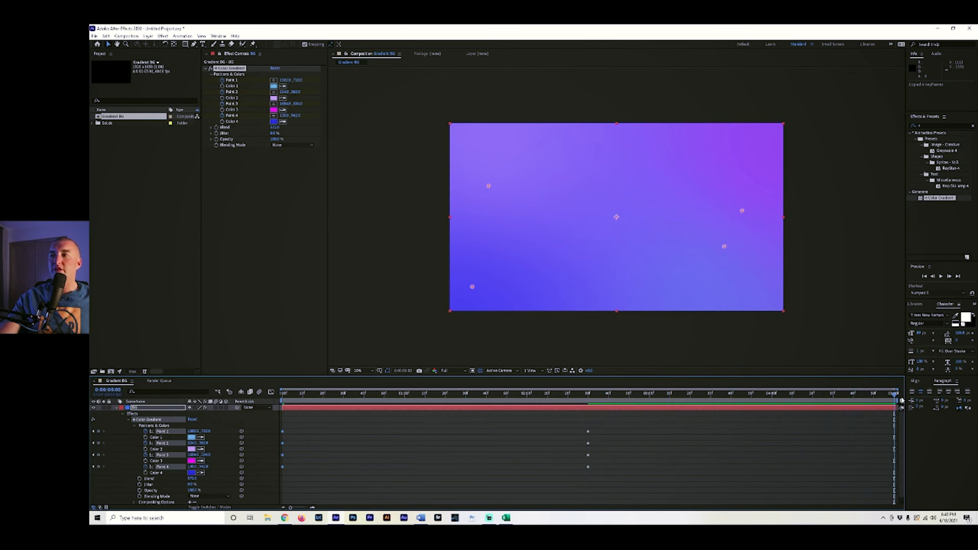
key("ctrl+v")
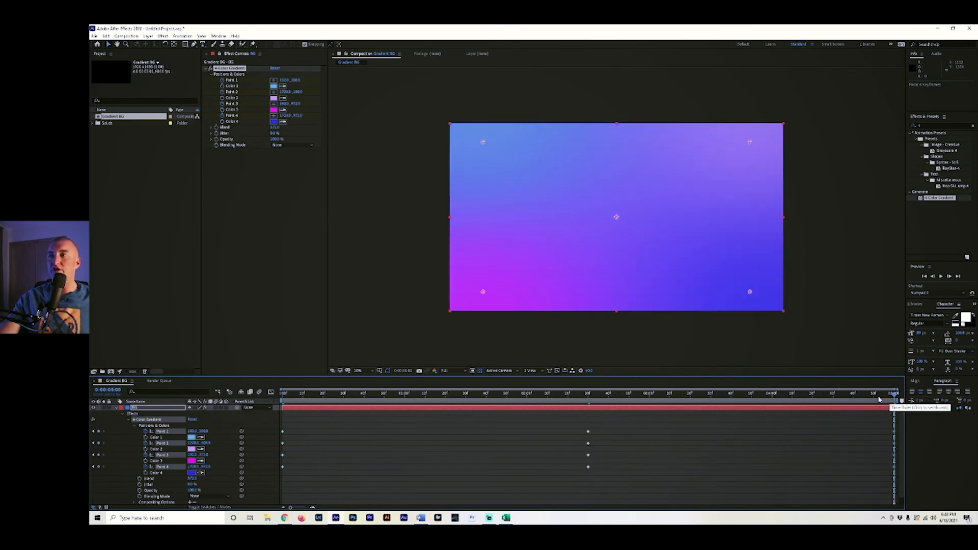
Play back the looping gradient animation to preview the color movement
key("space")
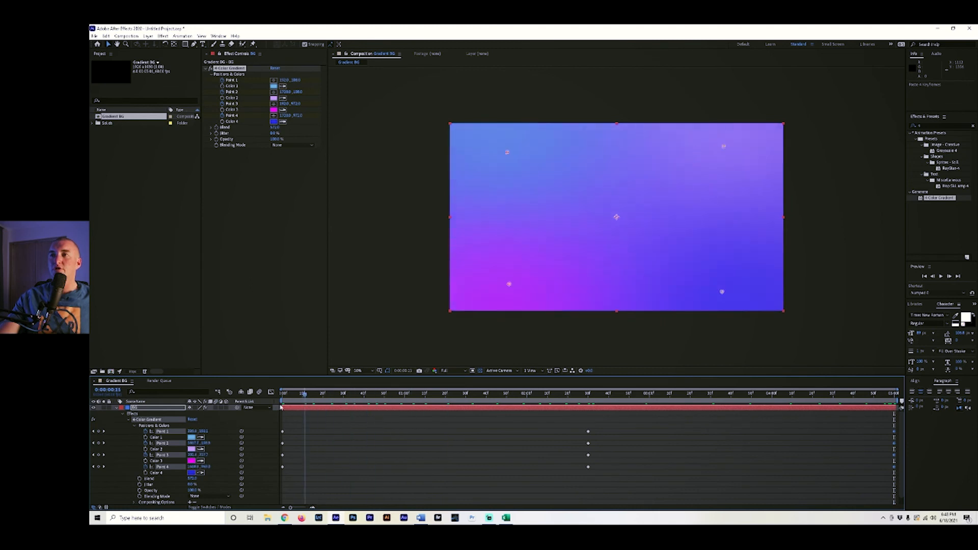
key("space")
key("space")
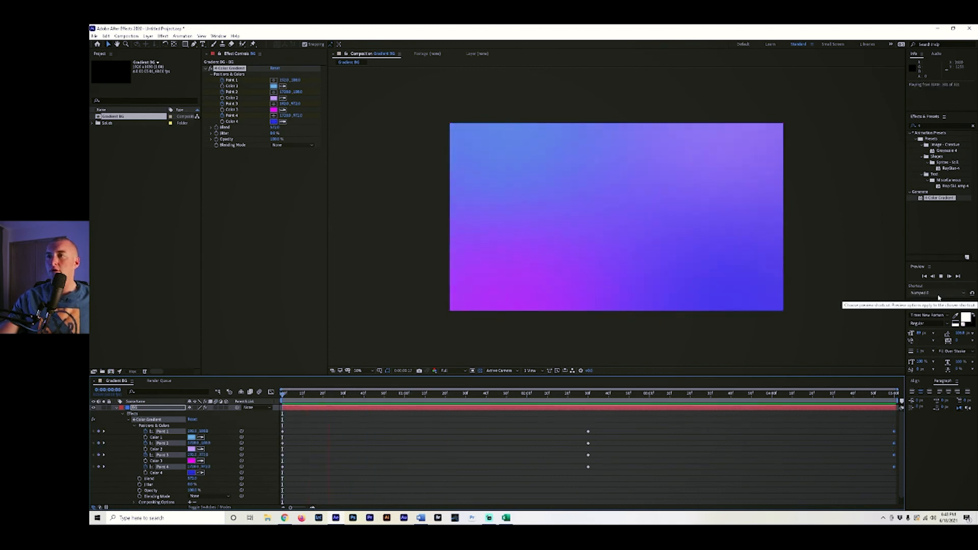